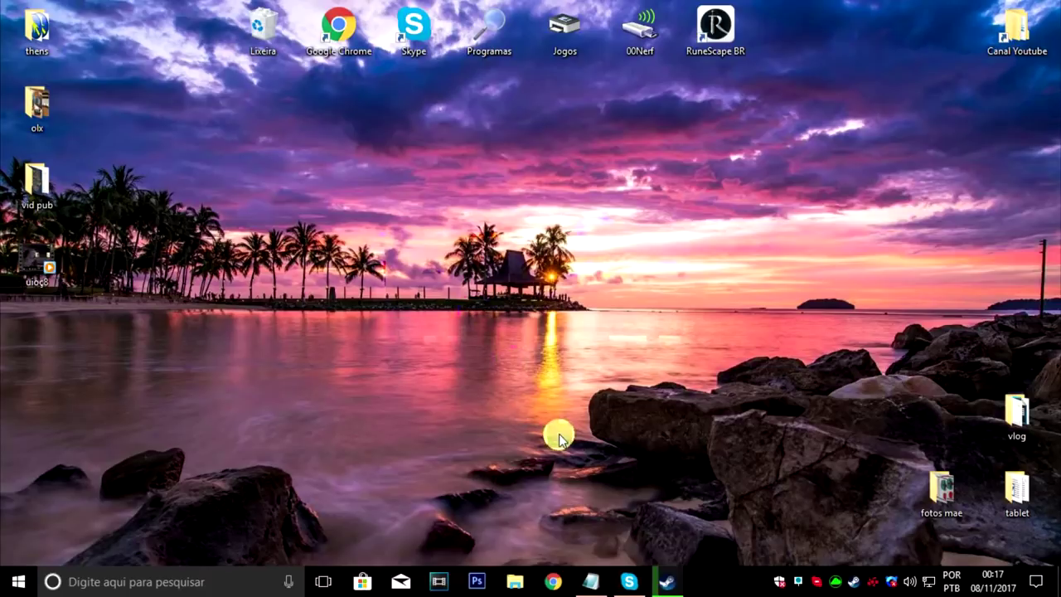
left_click_drag(638, 330, 438, 209)
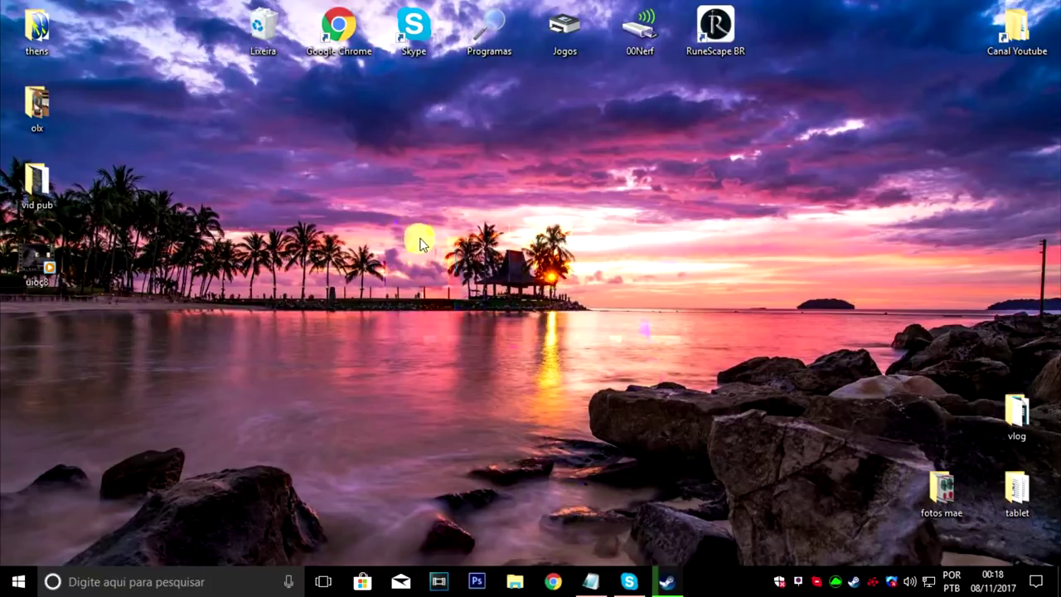
left_click_drag(417, 211, 453, 251)
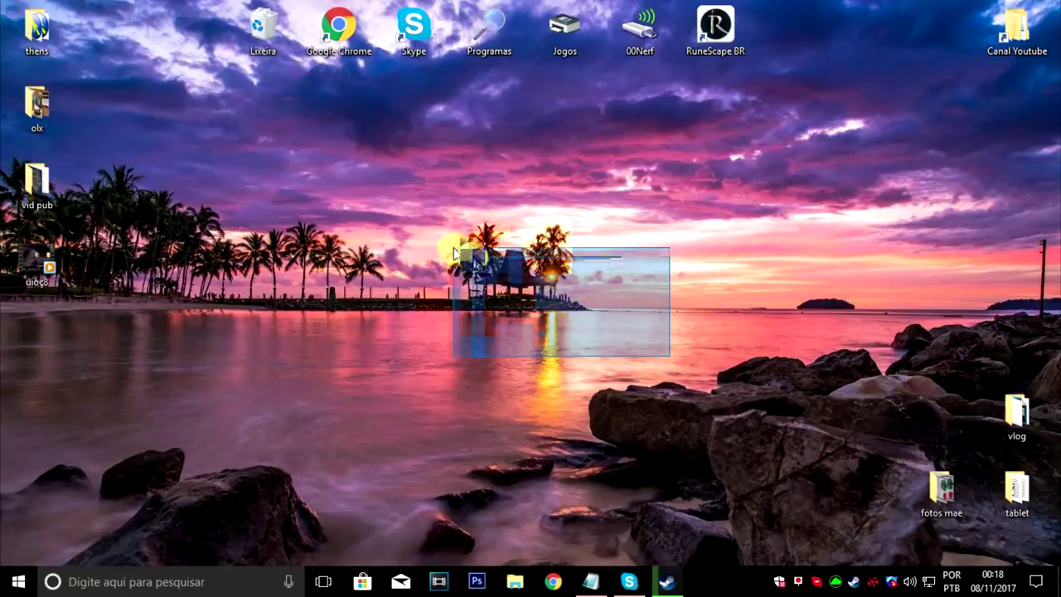
left_click_drag(647, 387, 424, 231)
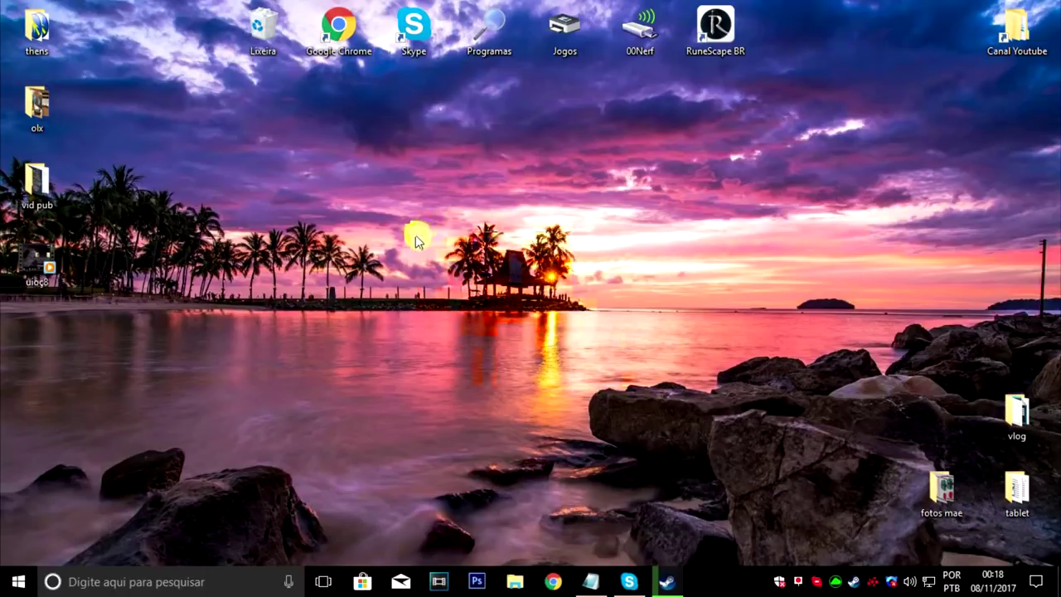
Bring up the Notepad note and select its launch options line, -USEALLAVAILABLECORES -sm4 -d3d10 -malloc=system
left_click(591, 581)
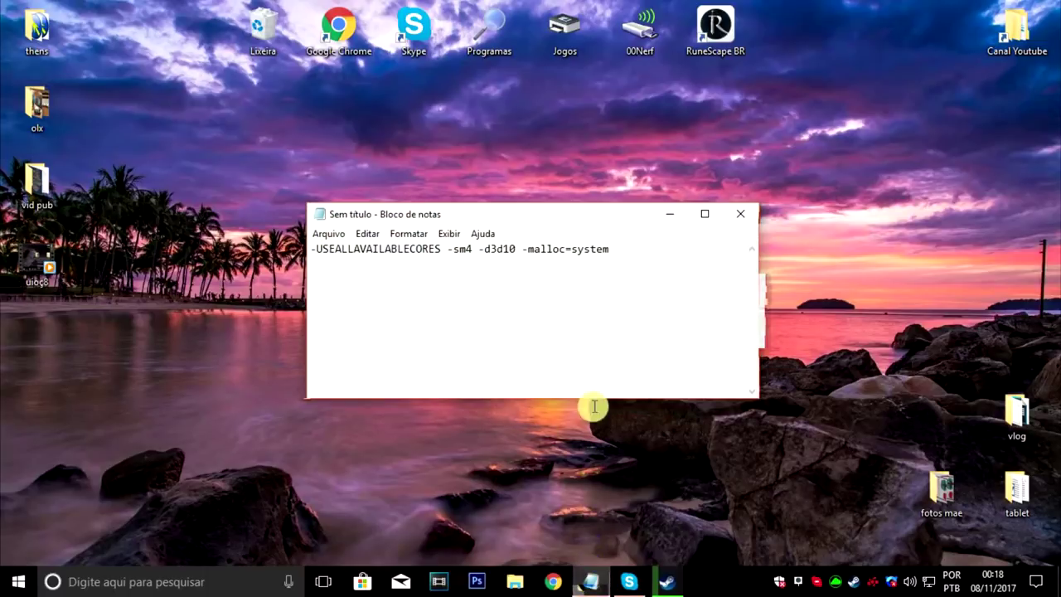
left_click_drag(657, 259, 218, 230)
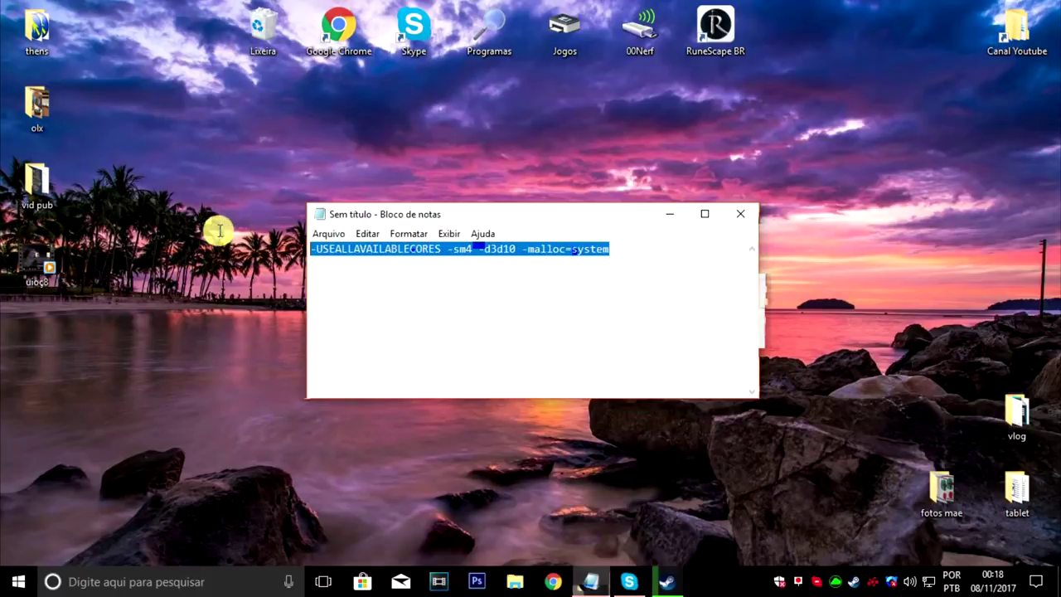
left_click(561, 277)
left_click(618, 257)
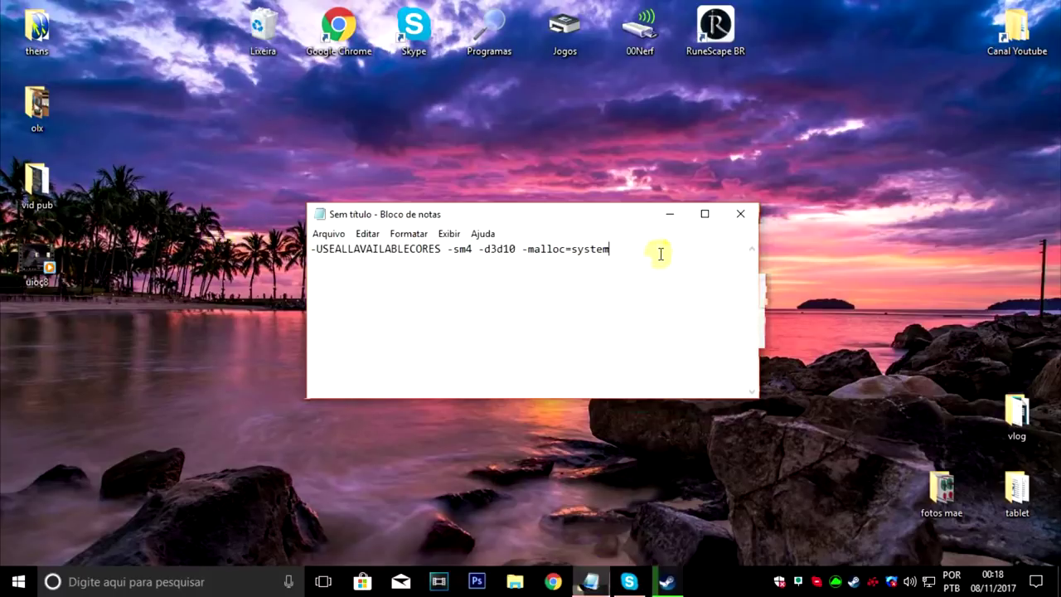
left_click_drag(655, 259, 296, 235)
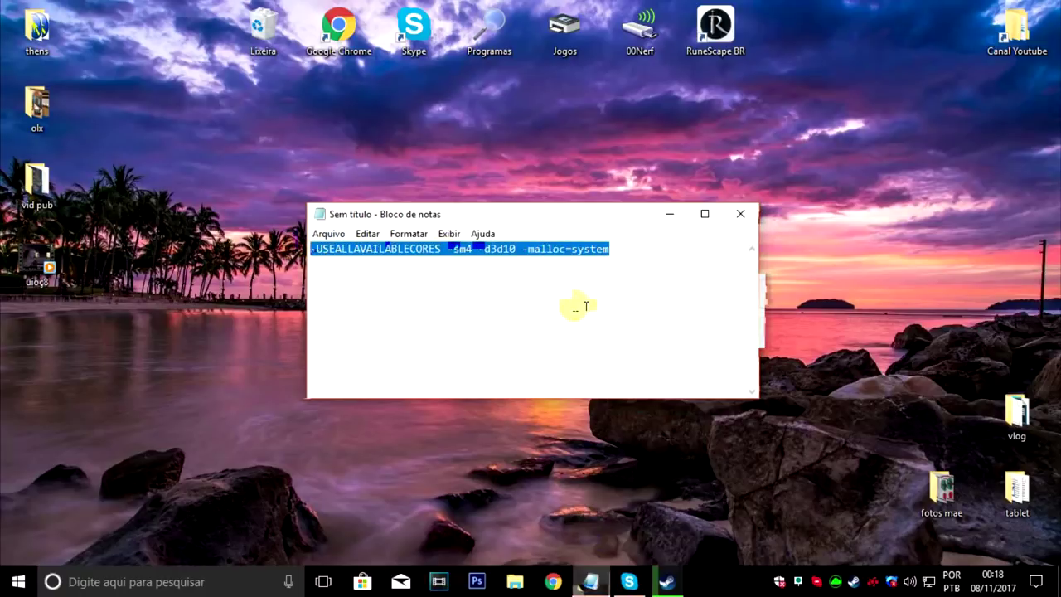
left_click(632, 246)
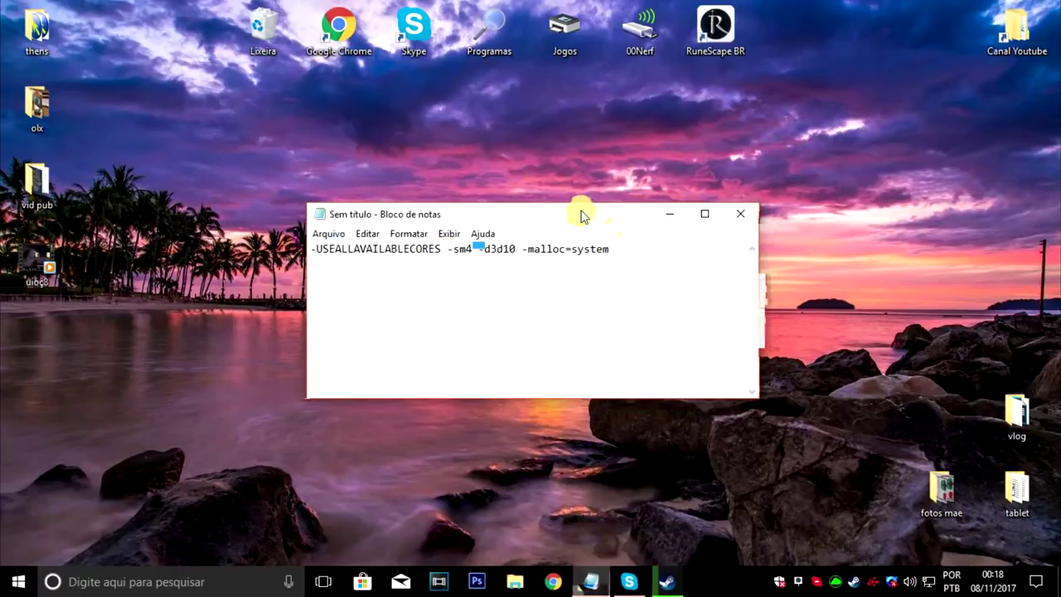
left_click_drag(580, 213, 566, 211)
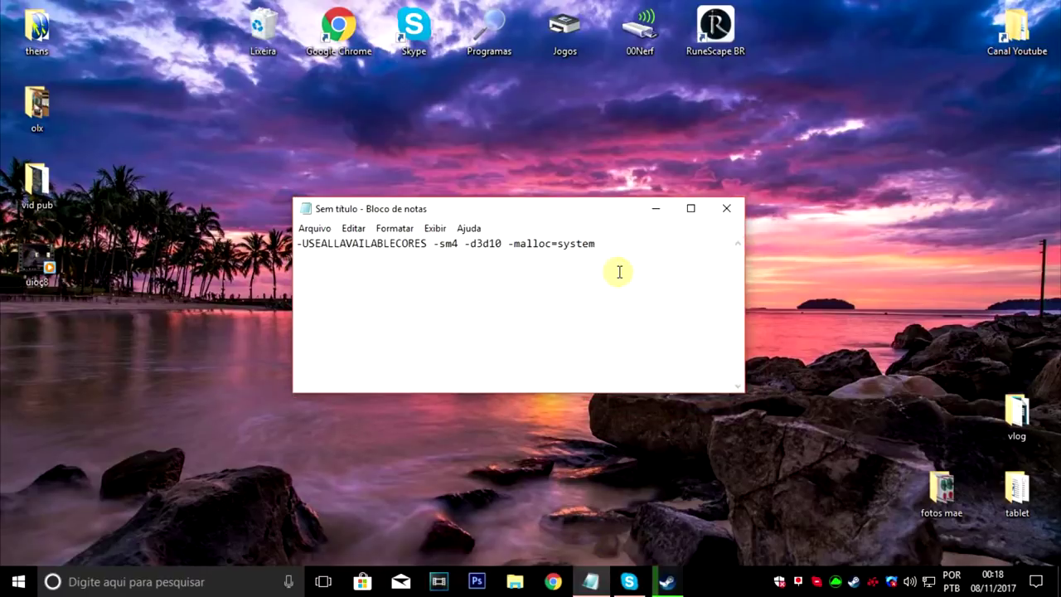
left_click_drag(631, 261, 202, 224)
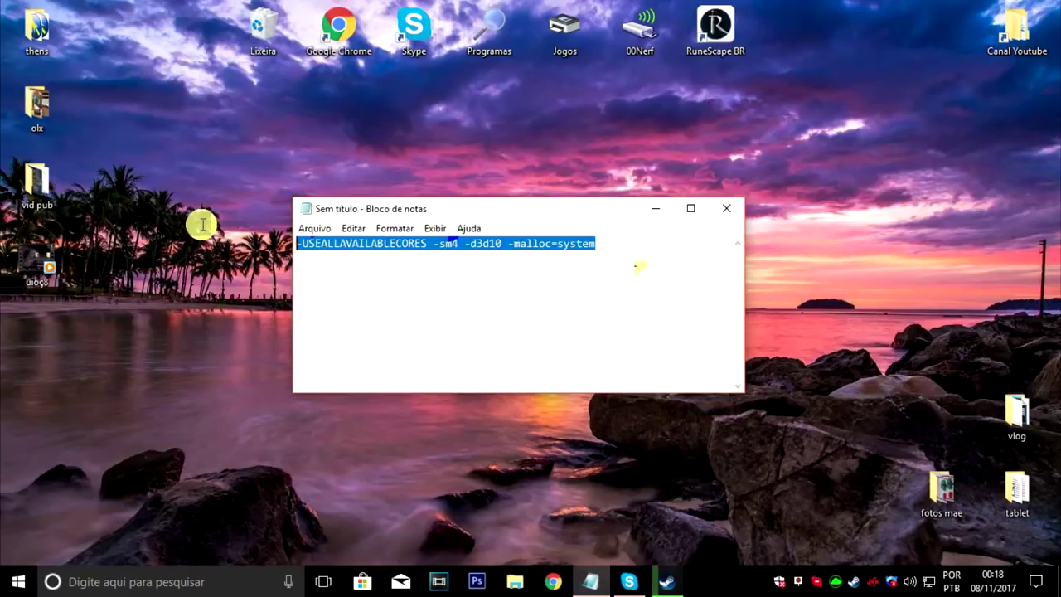
left_click_drag(634, 260, 53, 196)
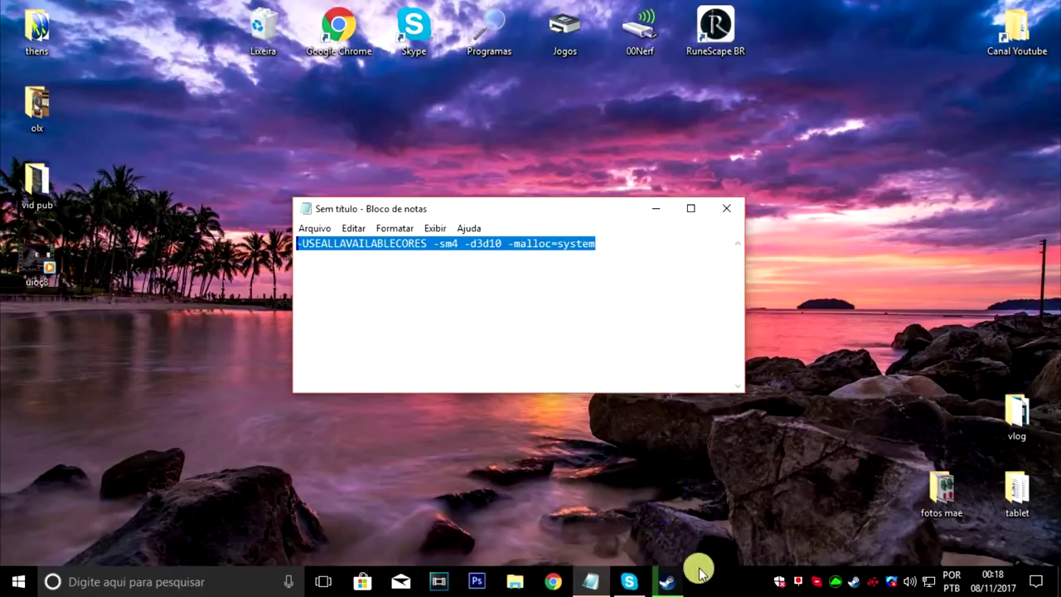
Switch to Steam and open the launch options of PLAYERUNKNOWN'S BATTLEGROUNDS from the game's properties
left_click(667, 582)
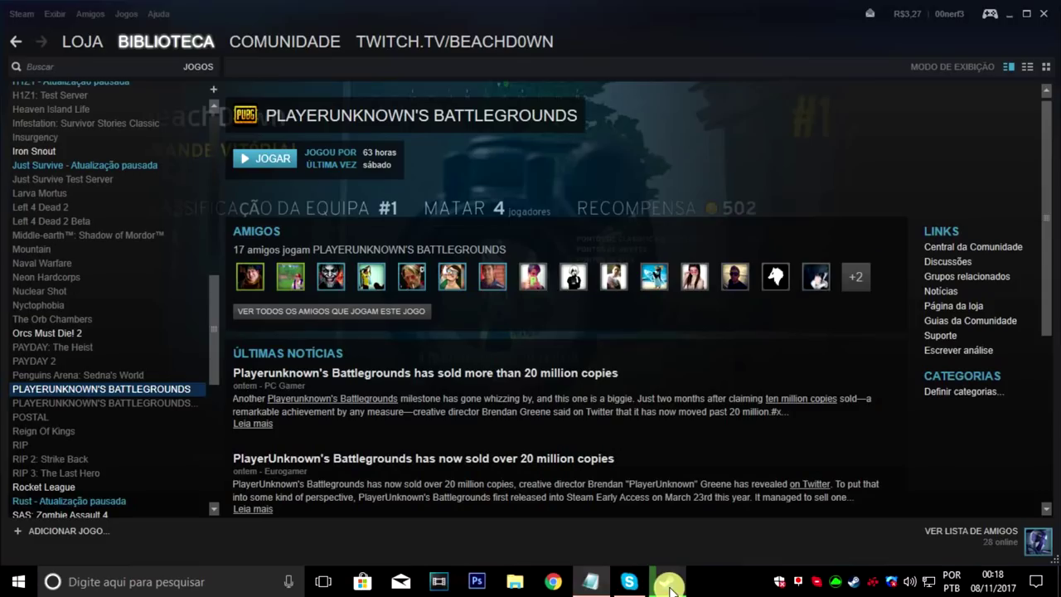
right_click(114, 393)
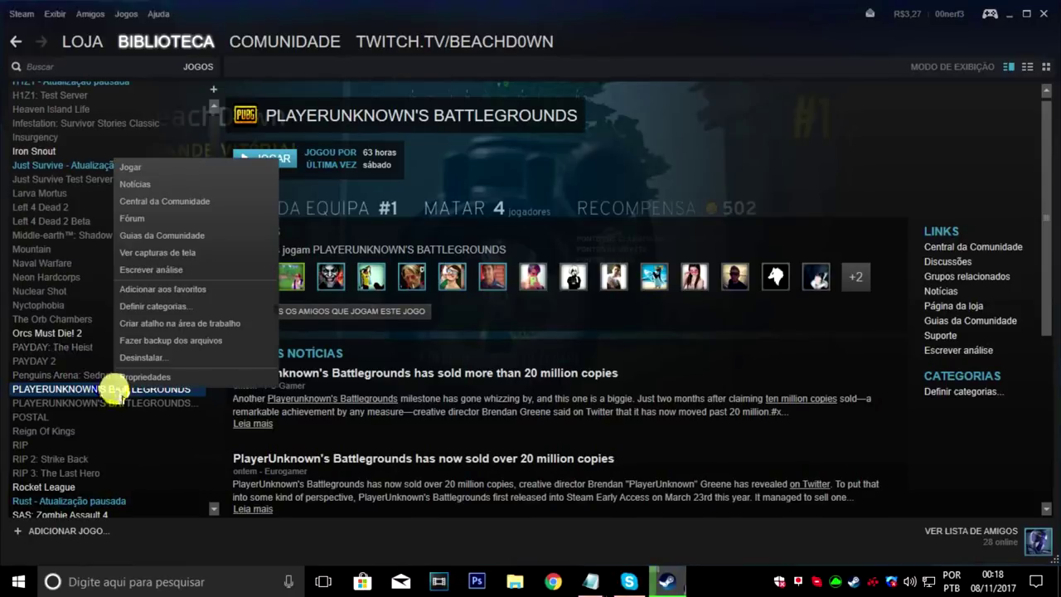
left_click(135, 374)
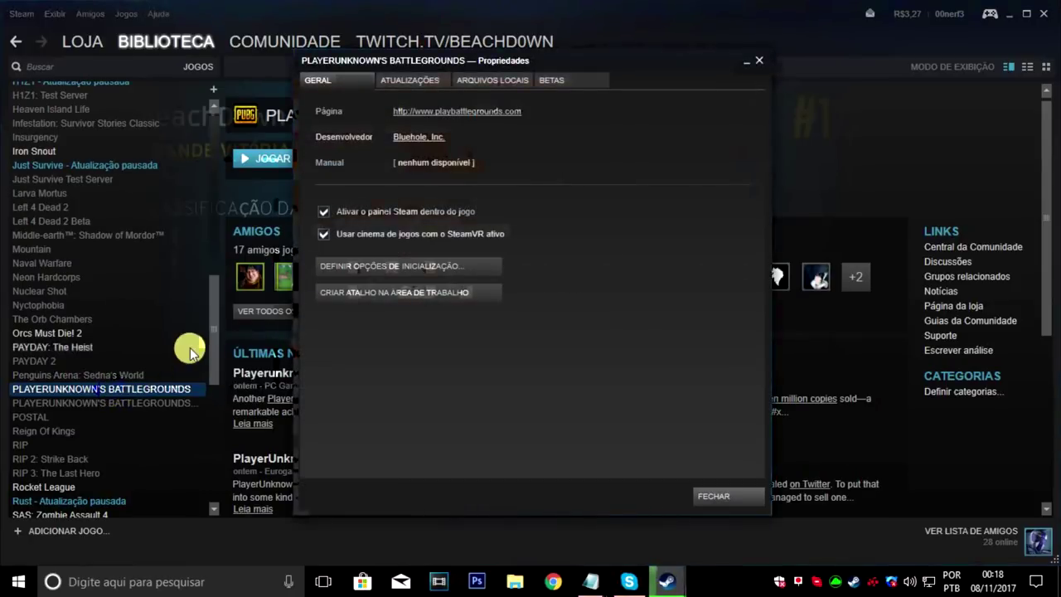
left_click(371, 267)
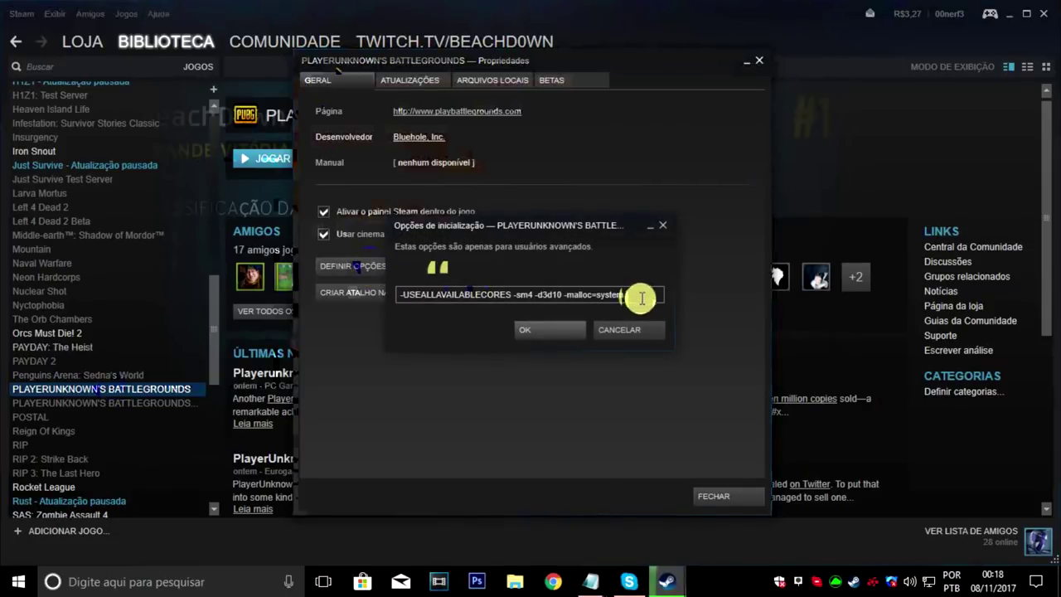
Confirm -USEALLAVAILABLECORES -sm4 -d3d10 -malloc=system as the game's launch options and close its properties
left_click_drag(638, 296, 12, 269)
left_click(400, 353)
left_click_drag(626, 295, 7, 279)
left_click(365, 291)
left_click_drag(625, 295, 4, 282)
left_click(628, 295)
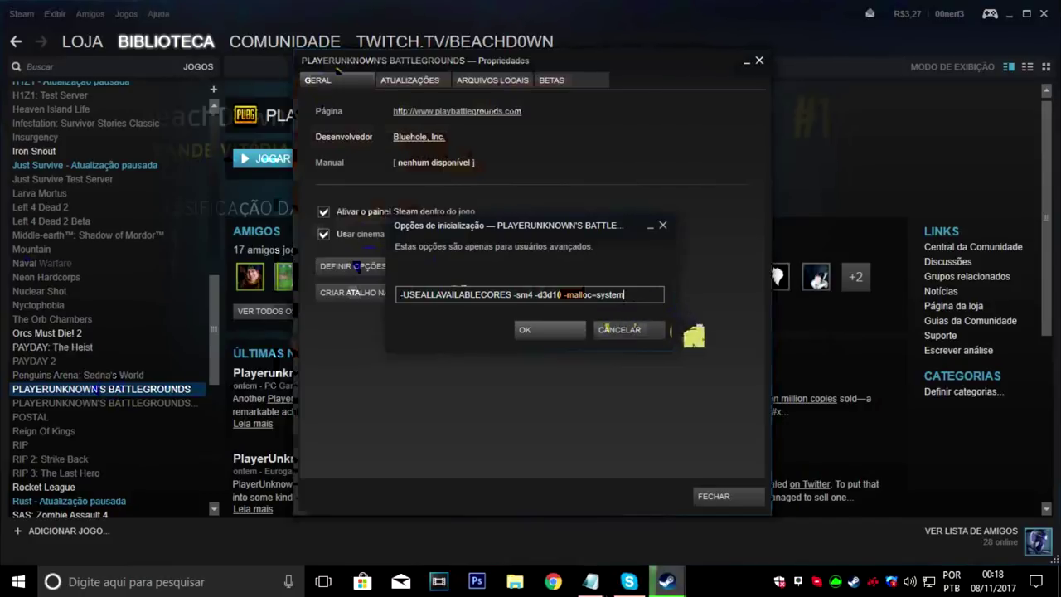
left_click(540, 330)
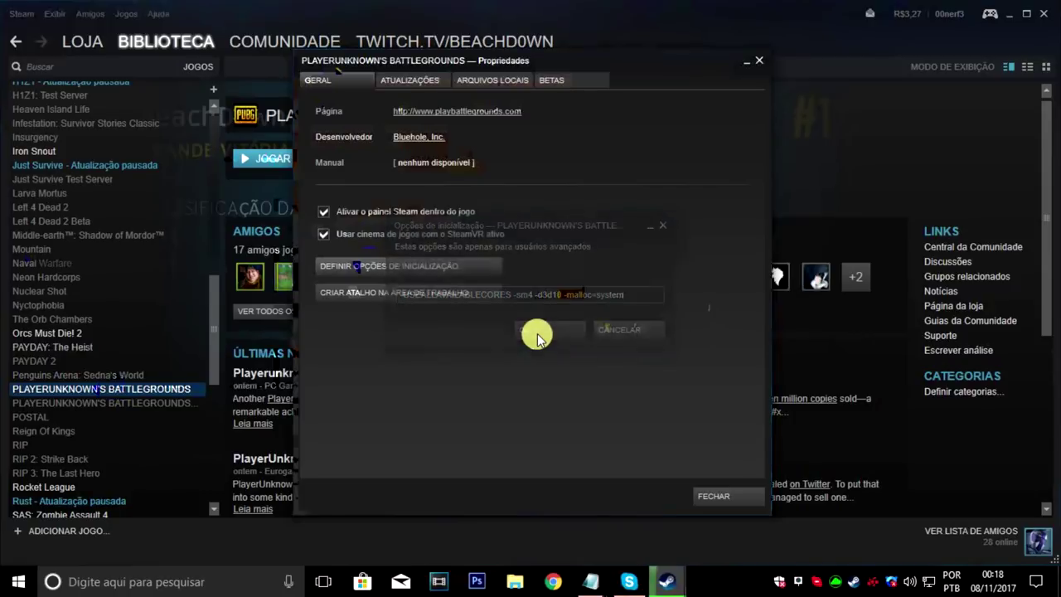
left_click(759, 500)
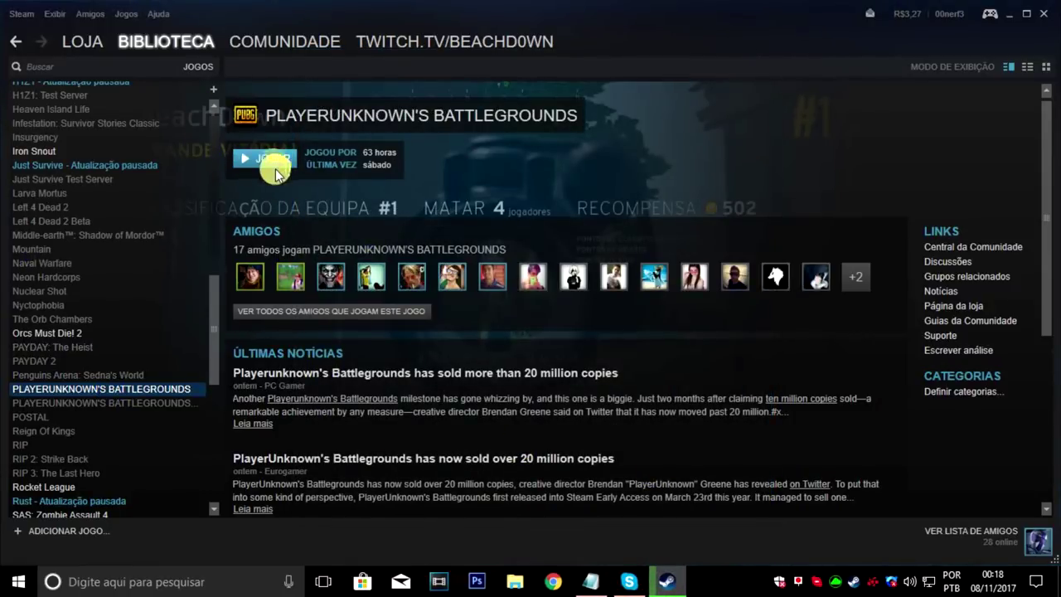
Minimize Steam, review the full launch options line in the Notepad note, and minimize the note
left_click(1007, 16)
left_click(644, 249)
key("ctrl+a")
left_click(640, 284)
key("ctrl+a")
left_click(437, 303)
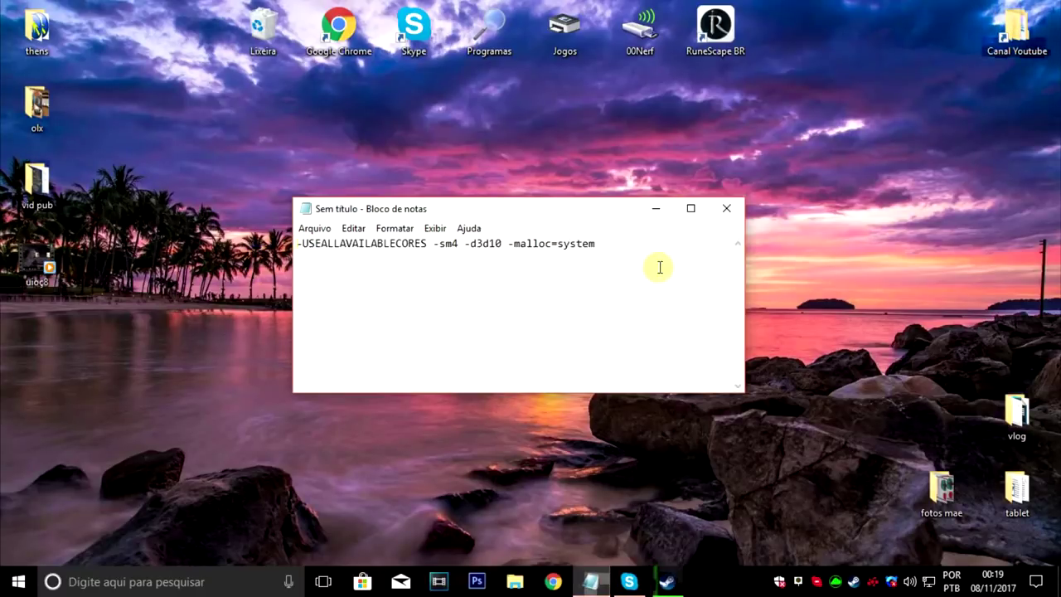
left_click_drag(628, 270, 40, 253)
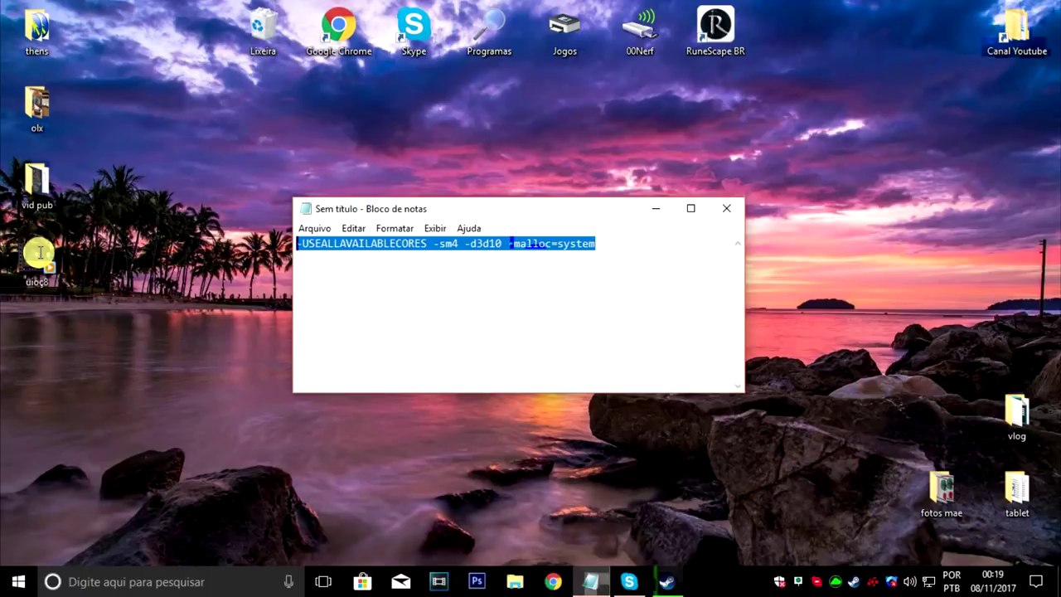
left_click(473, 302)
left_click_drag(628, 267, 262, 239)
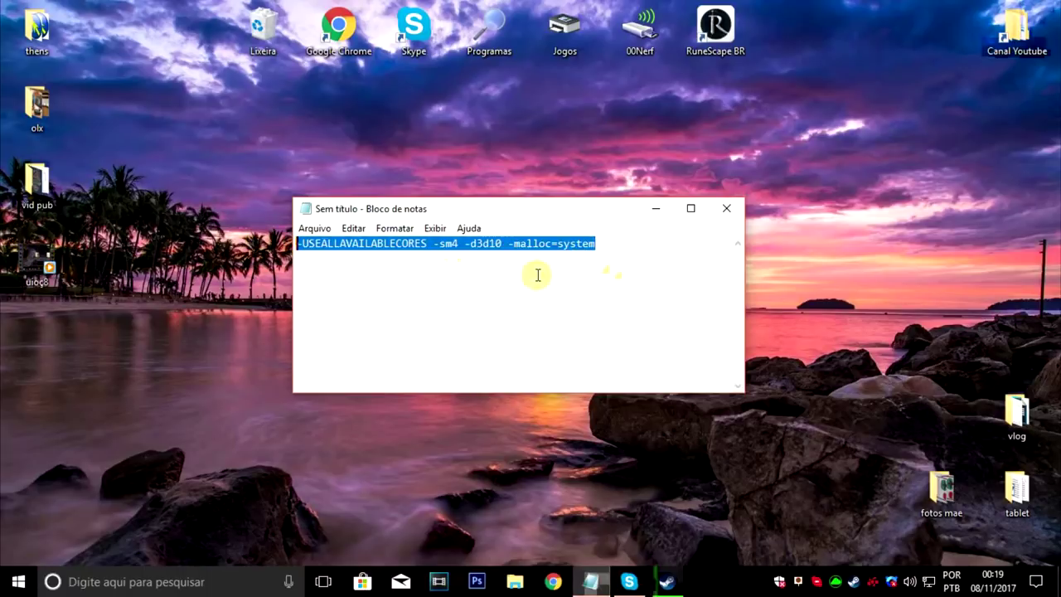
left_click(460, 268)
left_click(656, 208)
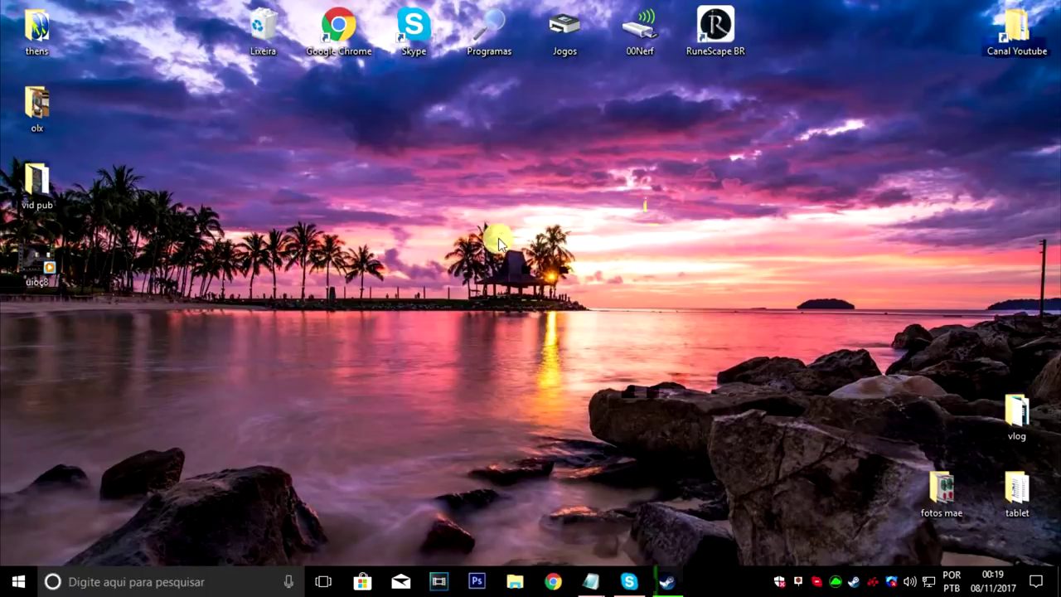
Search Windows for msconfig, launch System Configuration and open the advanced boot options for Windows 10
left_click(162, 580)
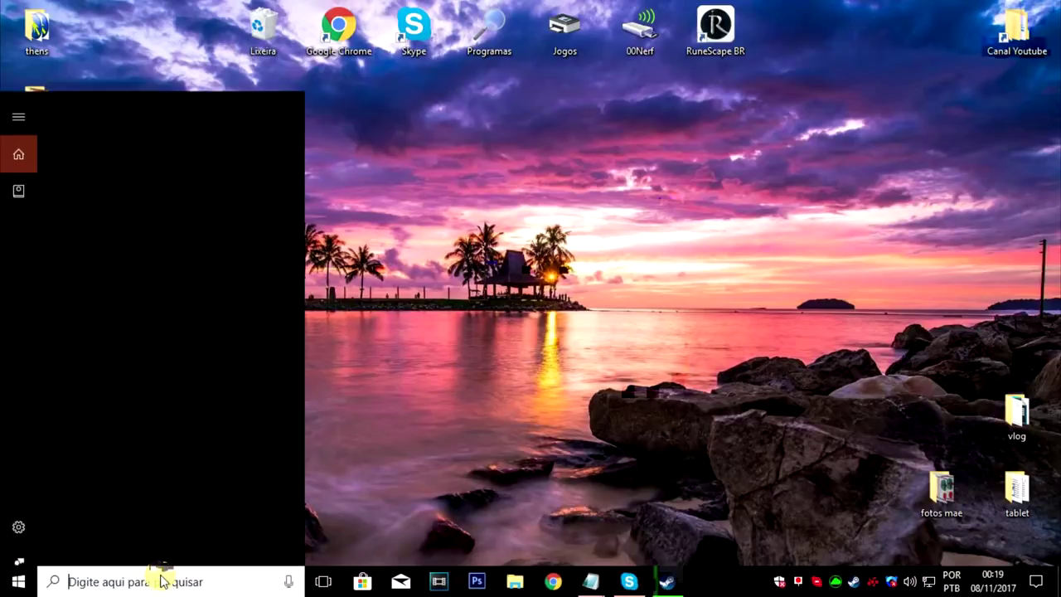
type("msconfig")
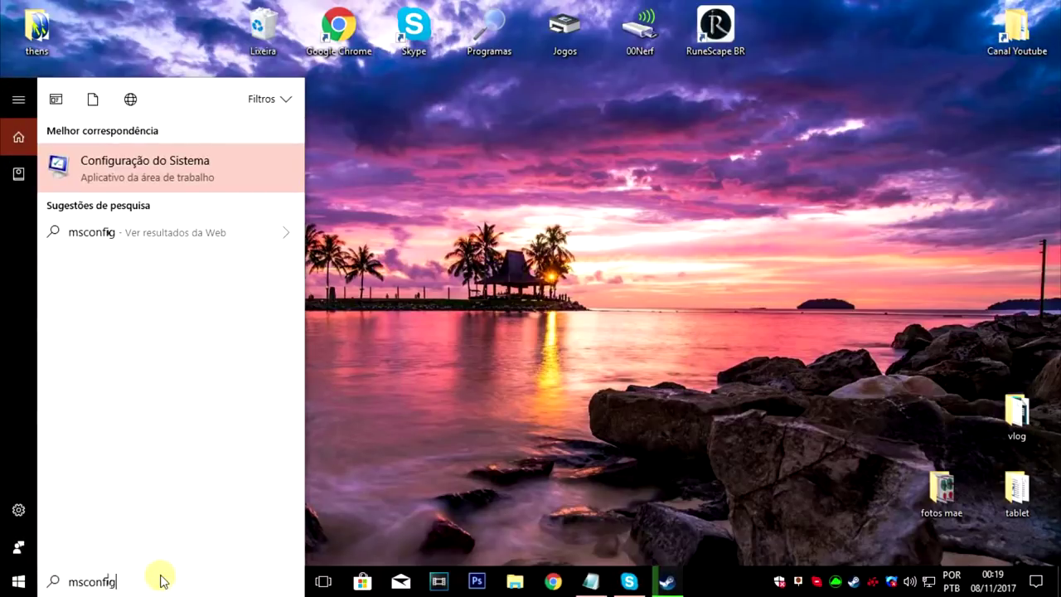
key("Return")
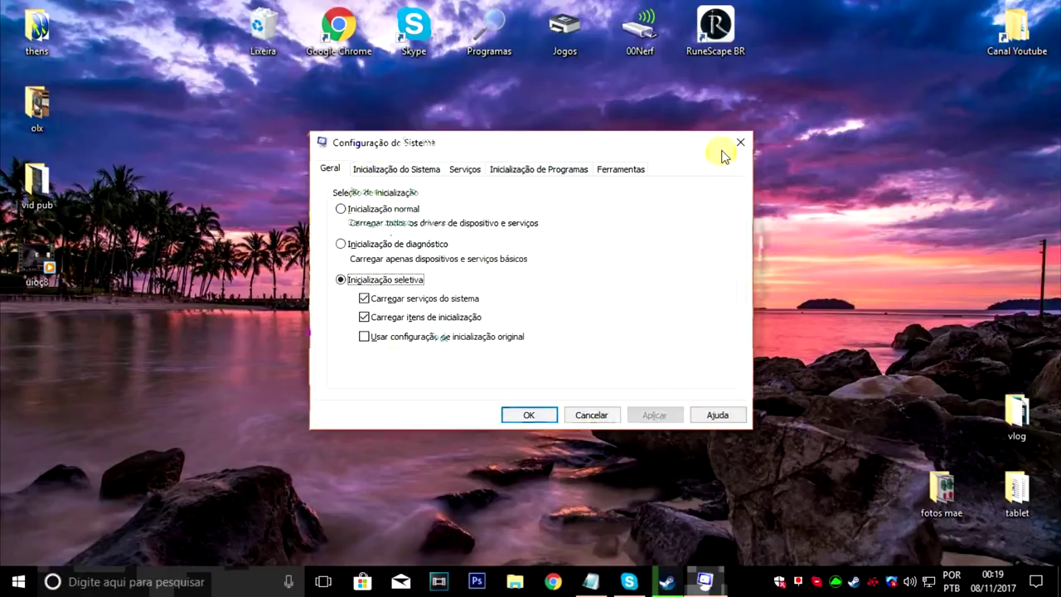
left_click(425, 164)
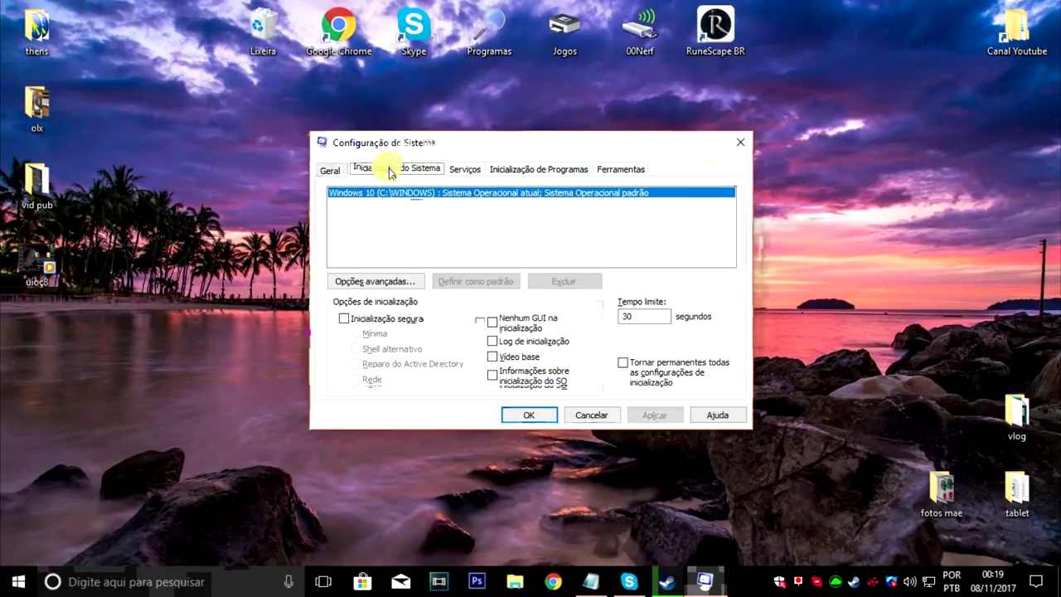
left_click(383, 283)
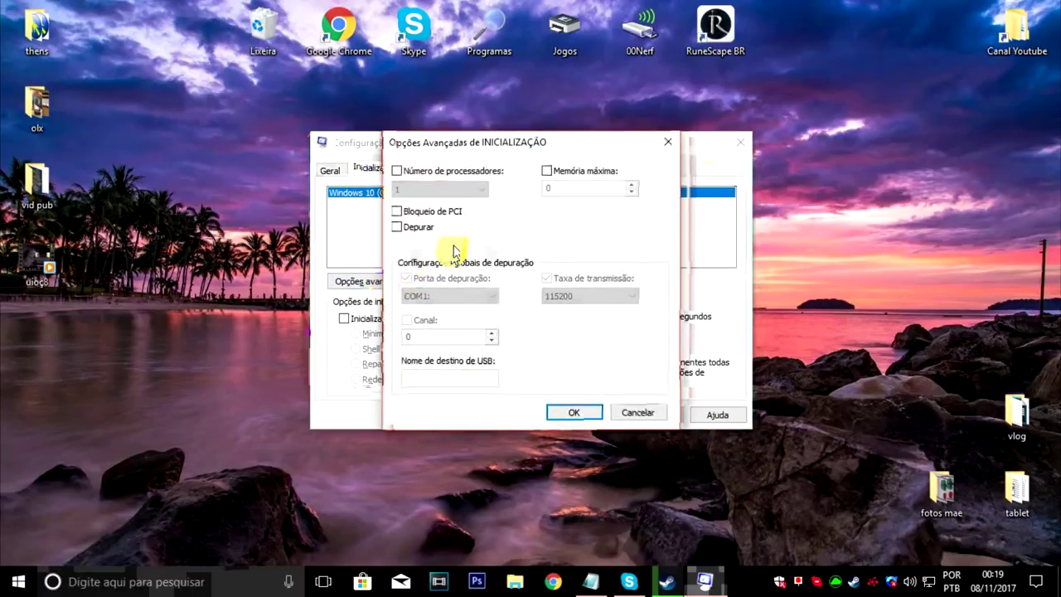
Enable the number of processors setting in the advanced boot options, set it to 8 and confirm
left_click(400, 173)
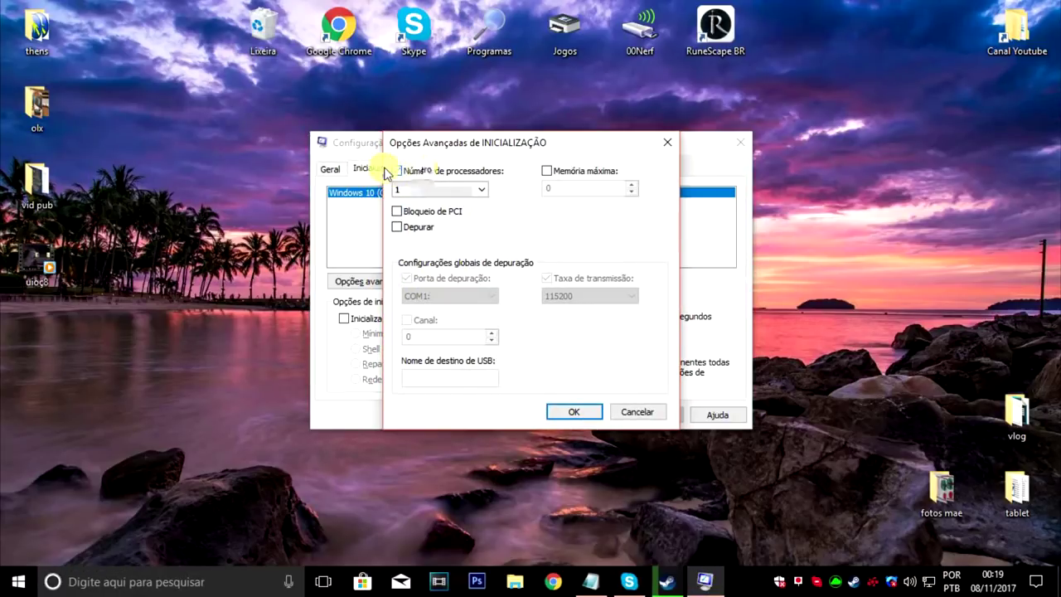
left_click(474, 188)
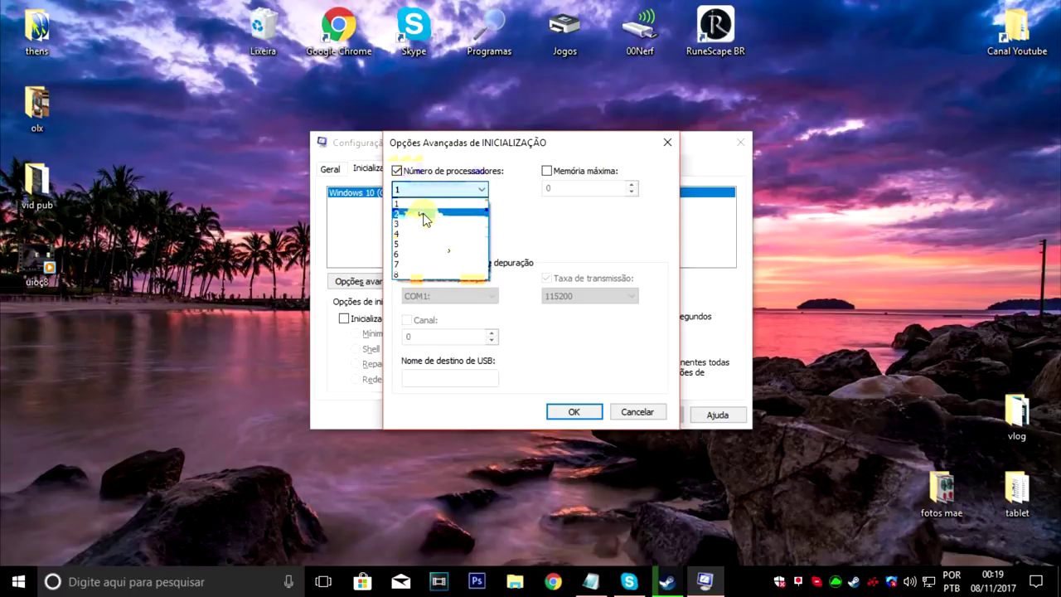
left_click(423, 271)
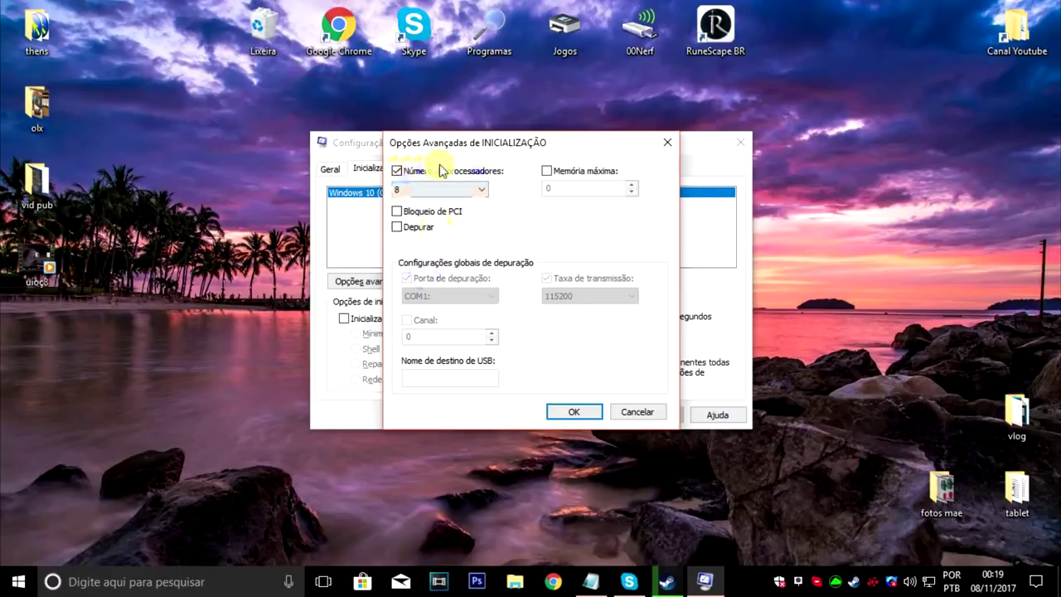
left_click(580, 411)
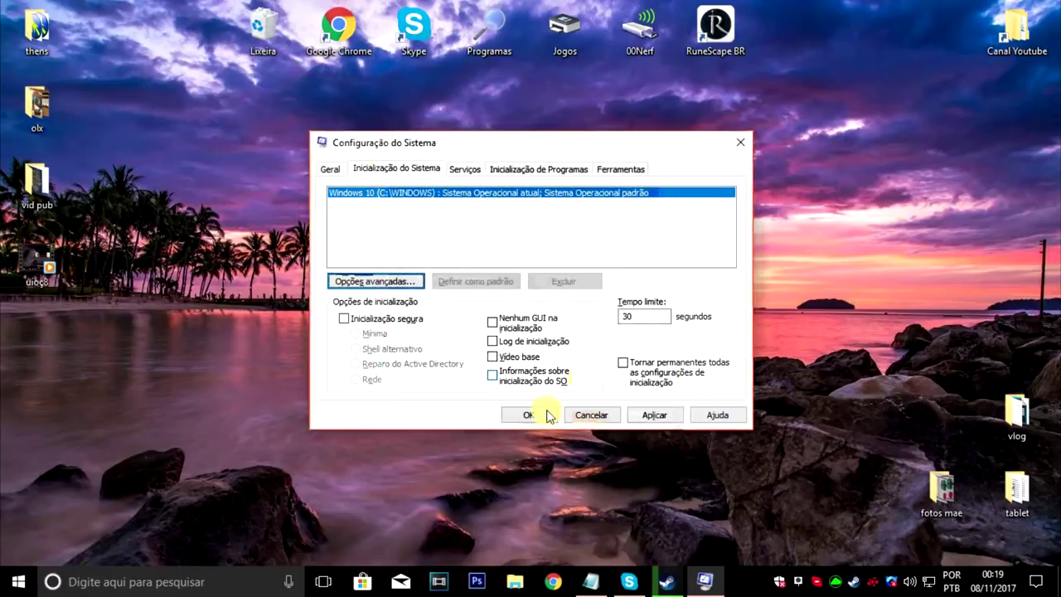
Apply the changed boot configuration and exit System Configuration without restarting the computer
left_click(653, 416)
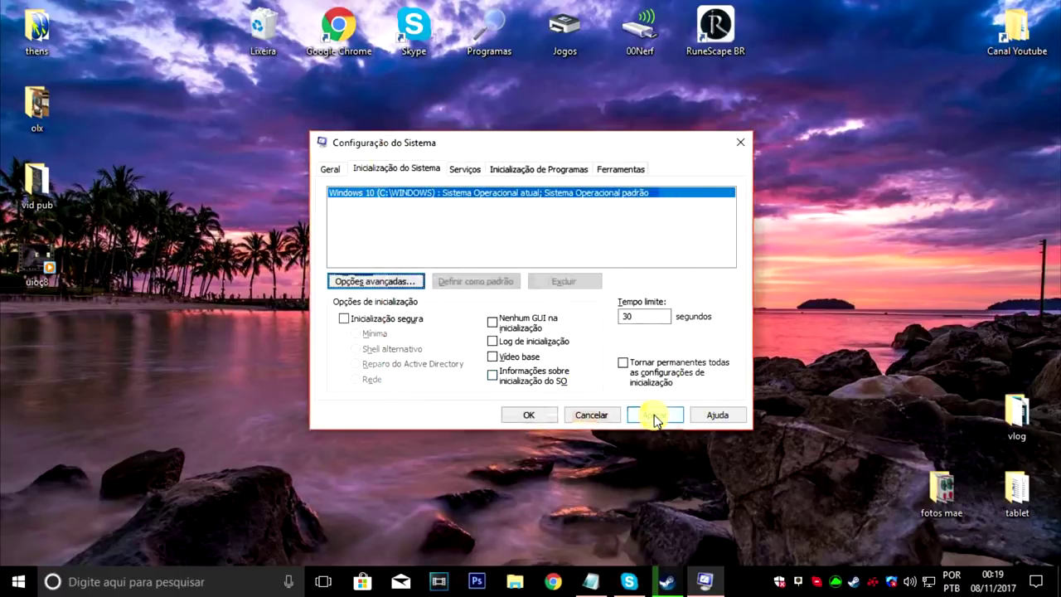
left_click(537, 417)
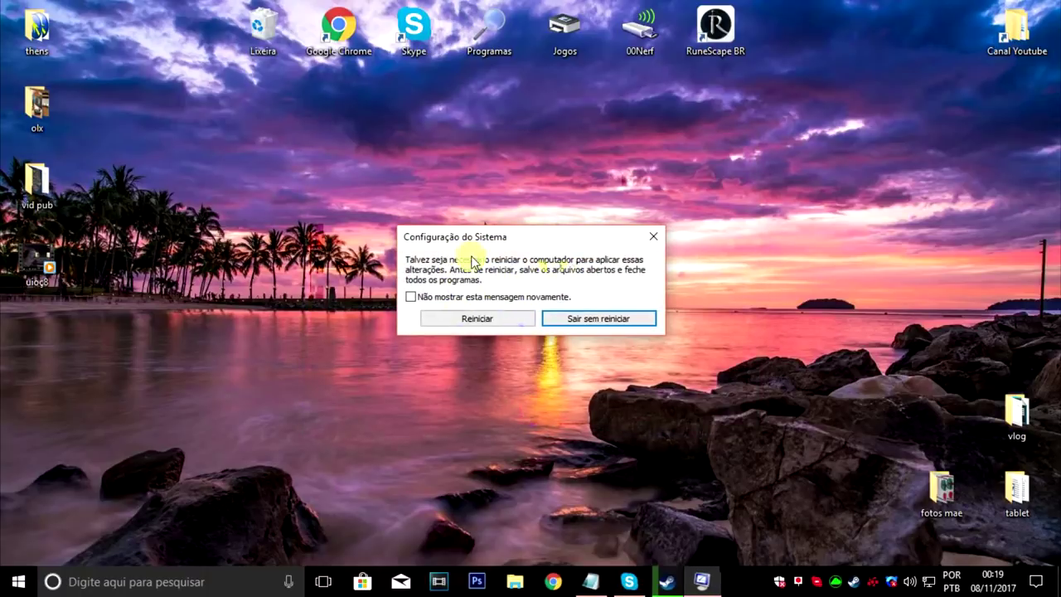
left_click(591, 322)
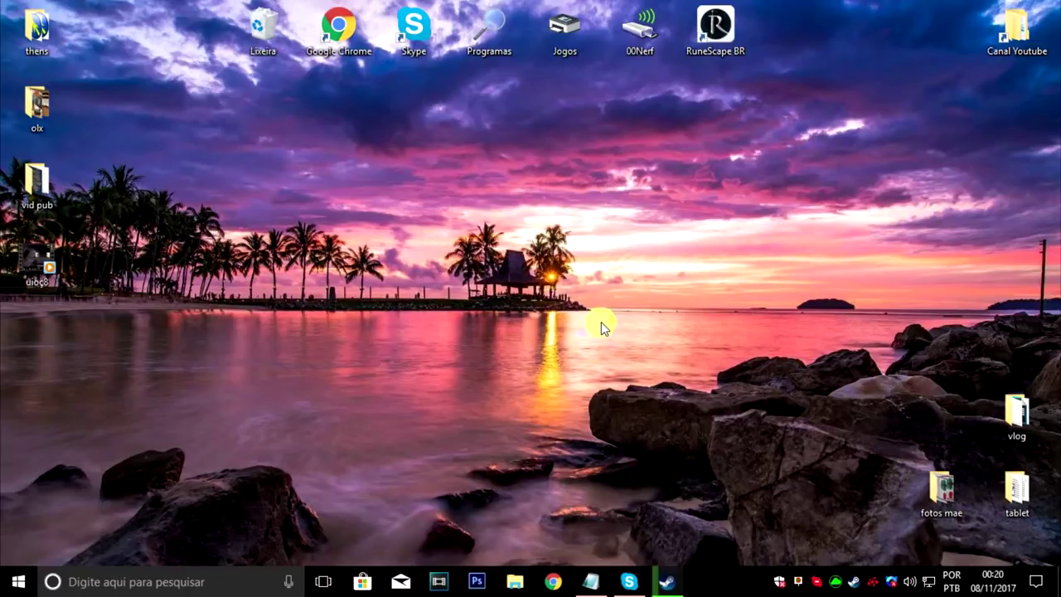
Reopen the Notepad note and highlight the game's launch parameters to examine them once more
left_click(591, 580)
key("ctrl+a")
left_click(509, 243)
key("ctrl+a")
left_click(532, 243)
left_click_drag(647, 278, 290, 239)
left_click(622, 300)
left_click_drag(651, 264, 192, 221)
left_click(192, 221)
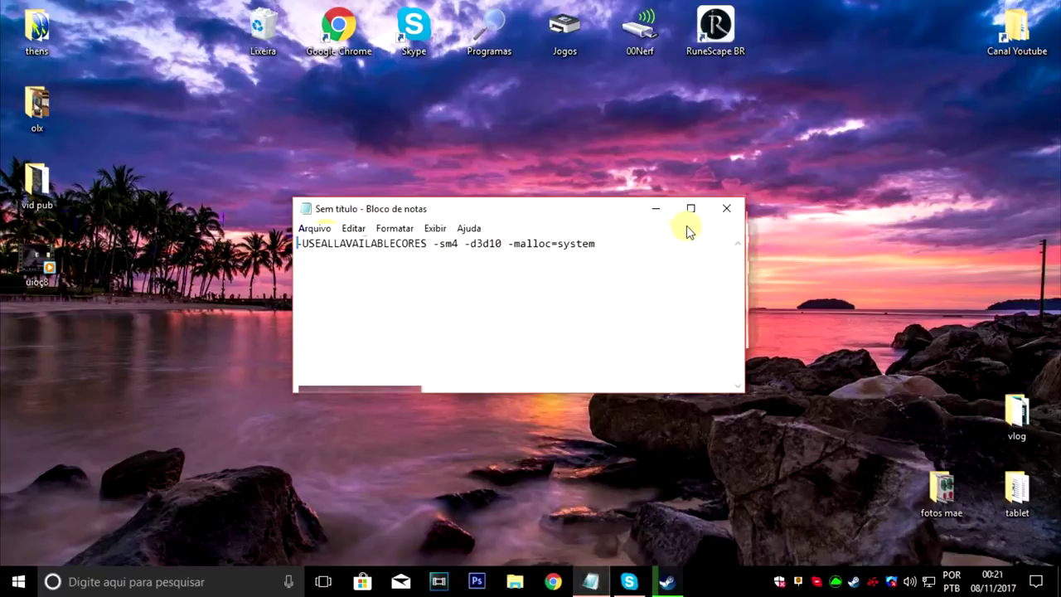
Deselect the launch parameters in the Notepad note and minimize it to return to the desktop
left_click(657, 238)
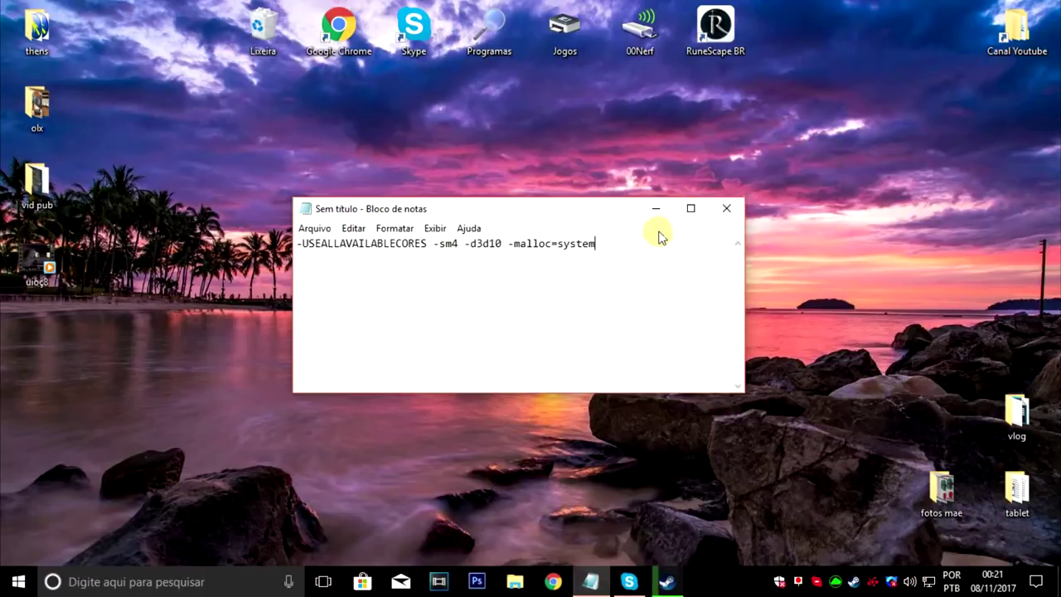
left_click(654, 208)
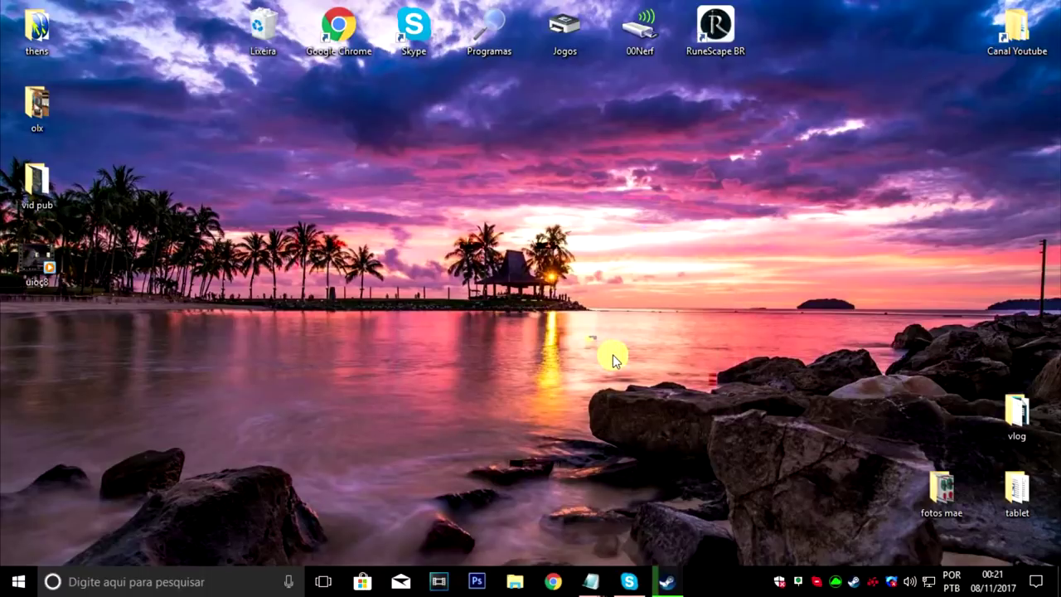
left_click_drag(690, 457, 340, 224)
left_click_drag(407, 222, 572, 305)
left_click_drag(648, 369, 512, 257)
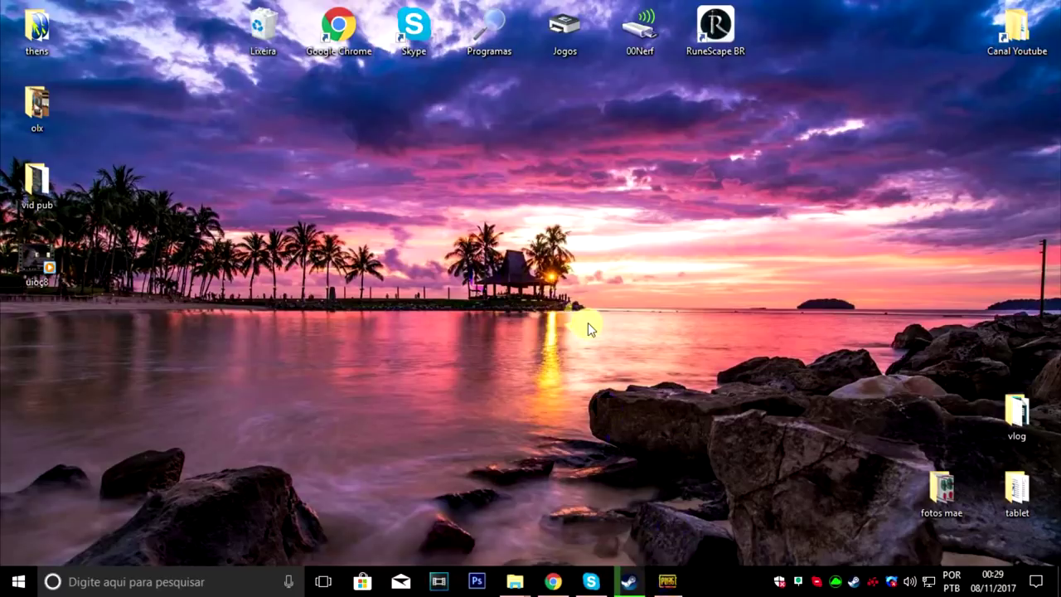
left_click_drag(637, 348, 452, 222)
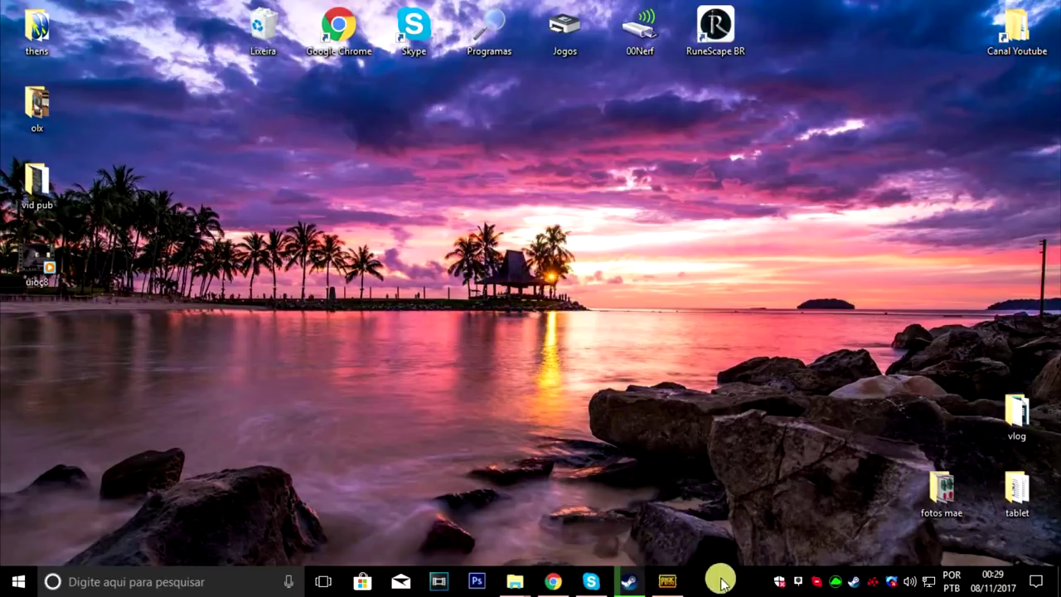
Open Task Manager and show the detailed list of running processes while the game is running
right_click(743, 583)
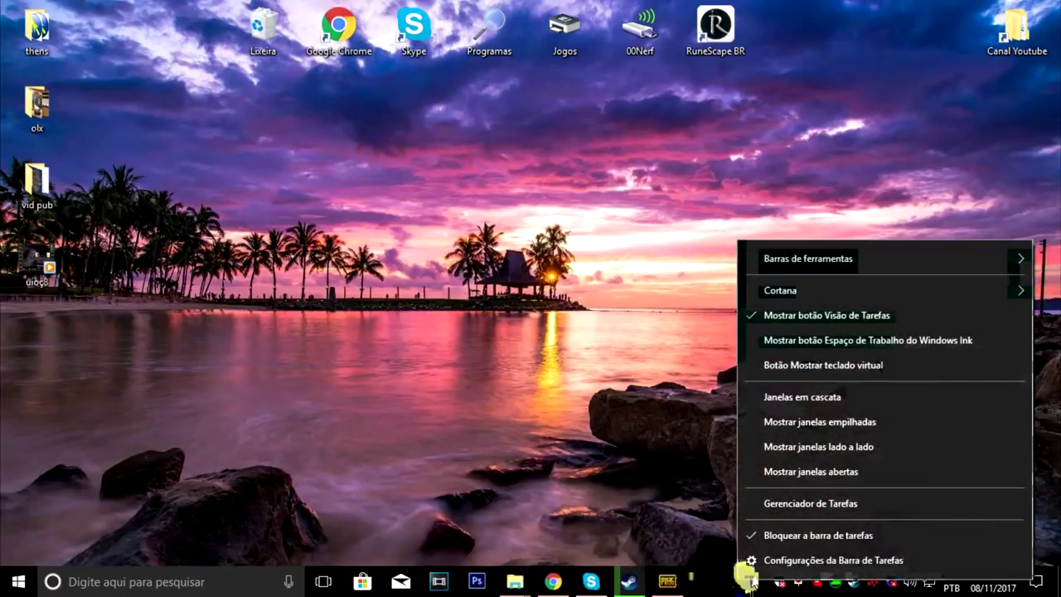
left_click(782, 507)
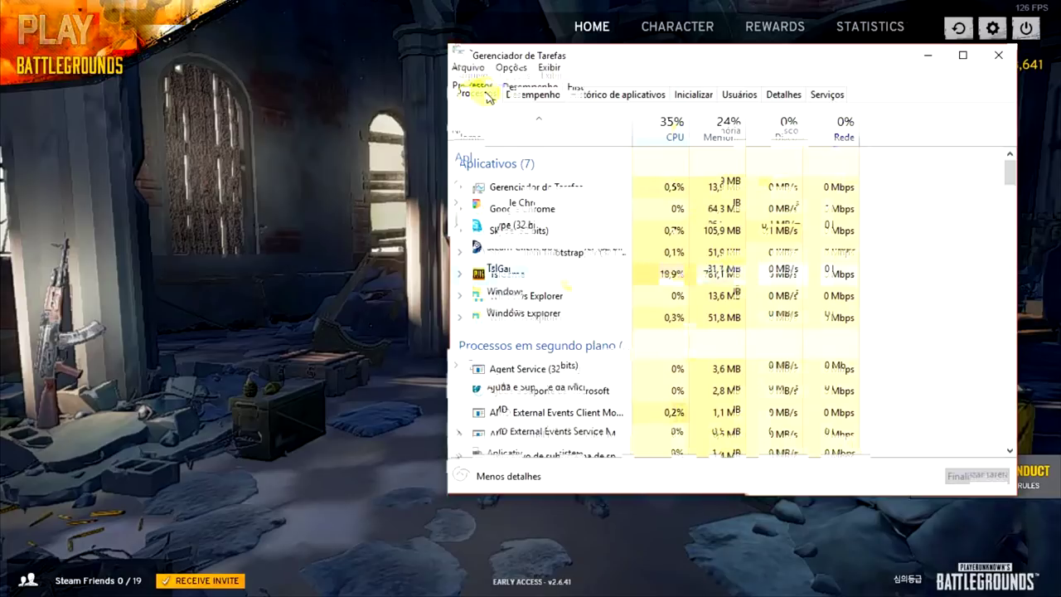
left_click(769, 97)
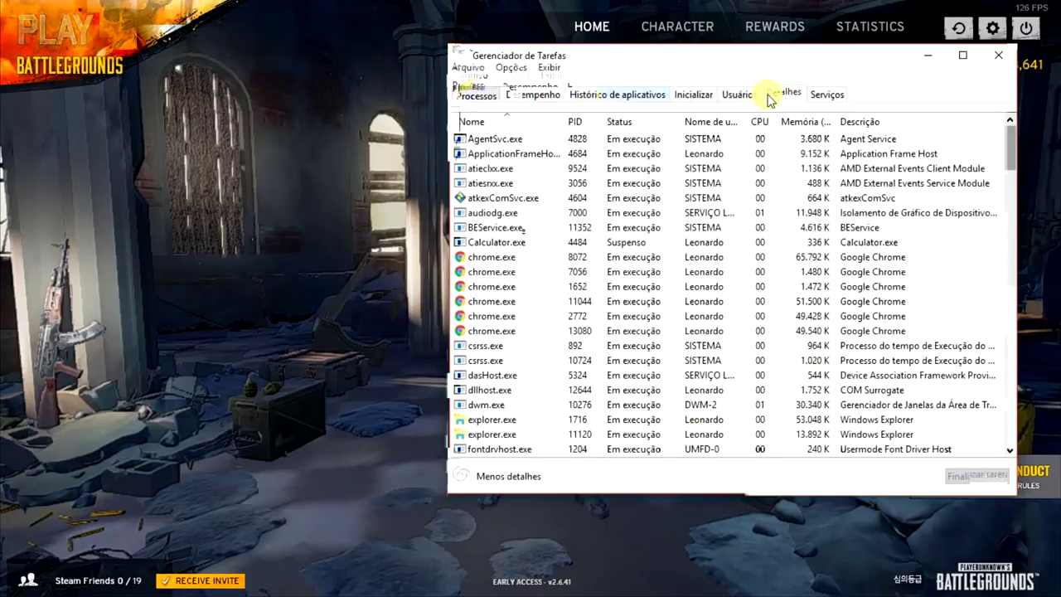
Find the TslGame.exe process, set its priority to Alta and confirm the change
left_click_drag(1012, 139, 1006, 448)
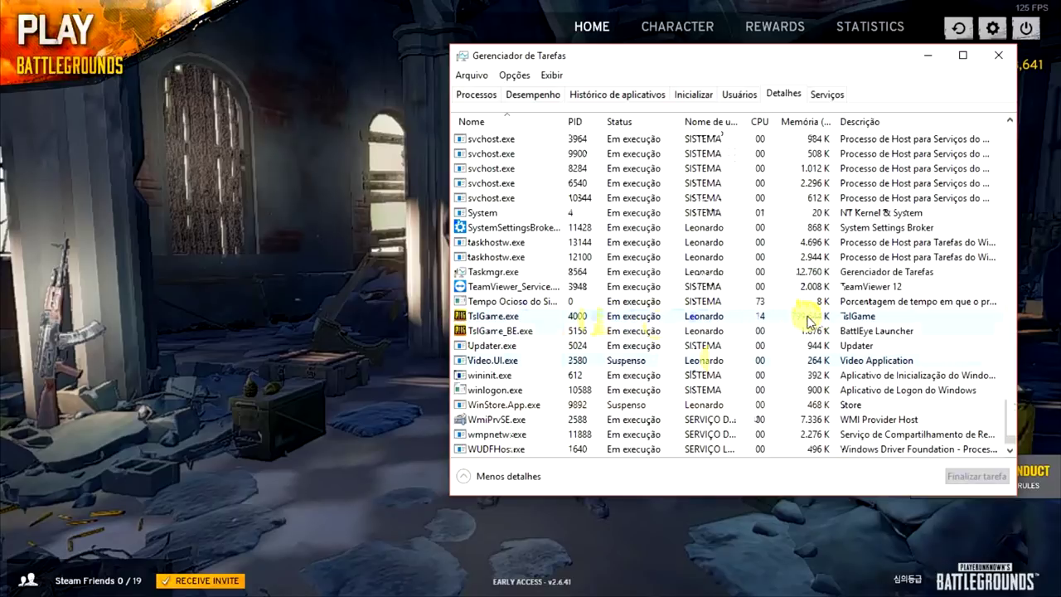
right_click(497, 318)
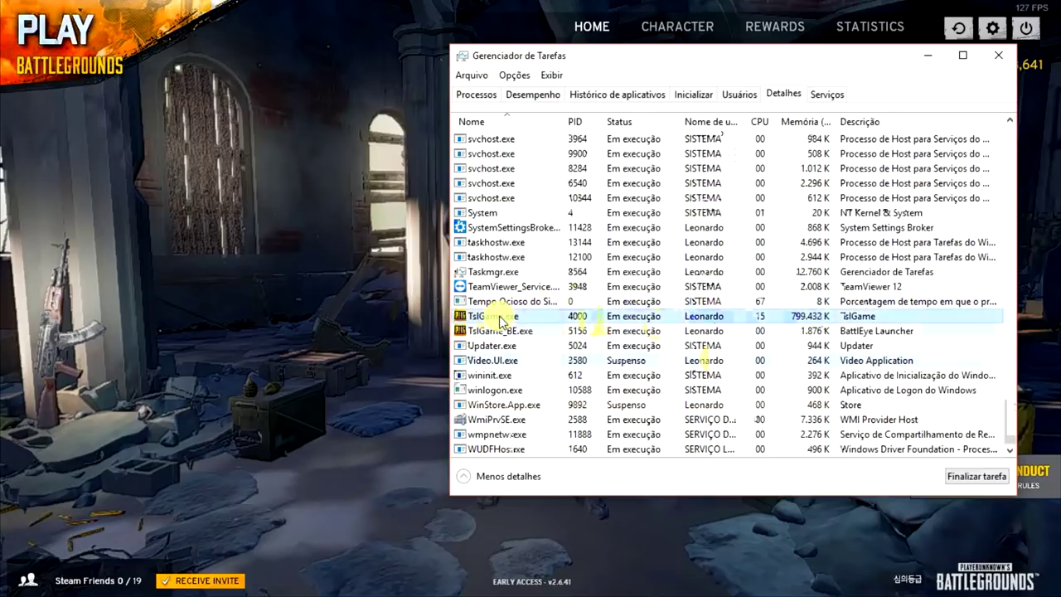
mouse_move(573, 367)
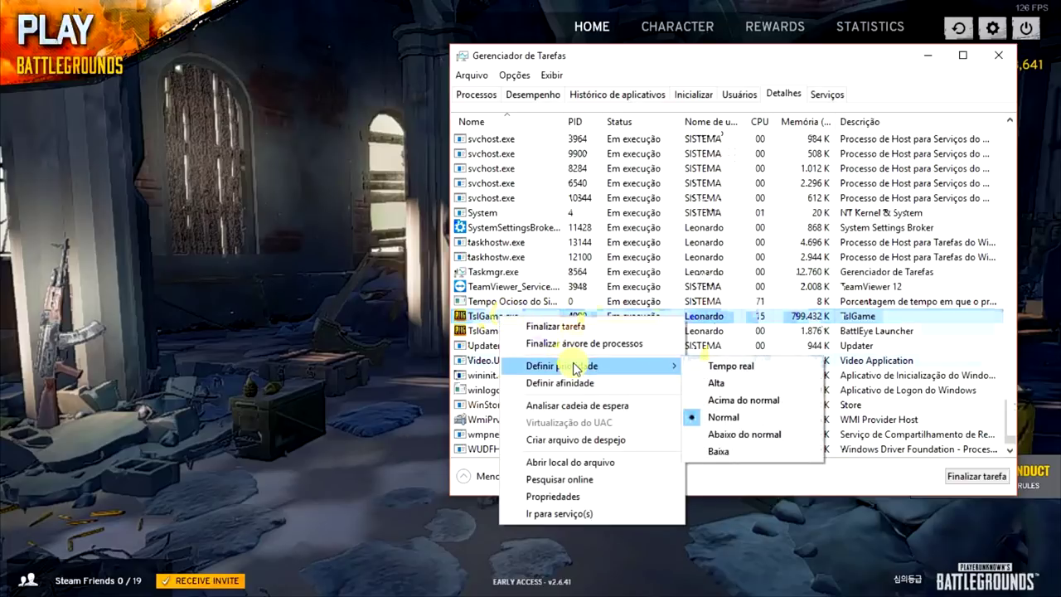
left_click(706, 380)
left_click(534, 302)
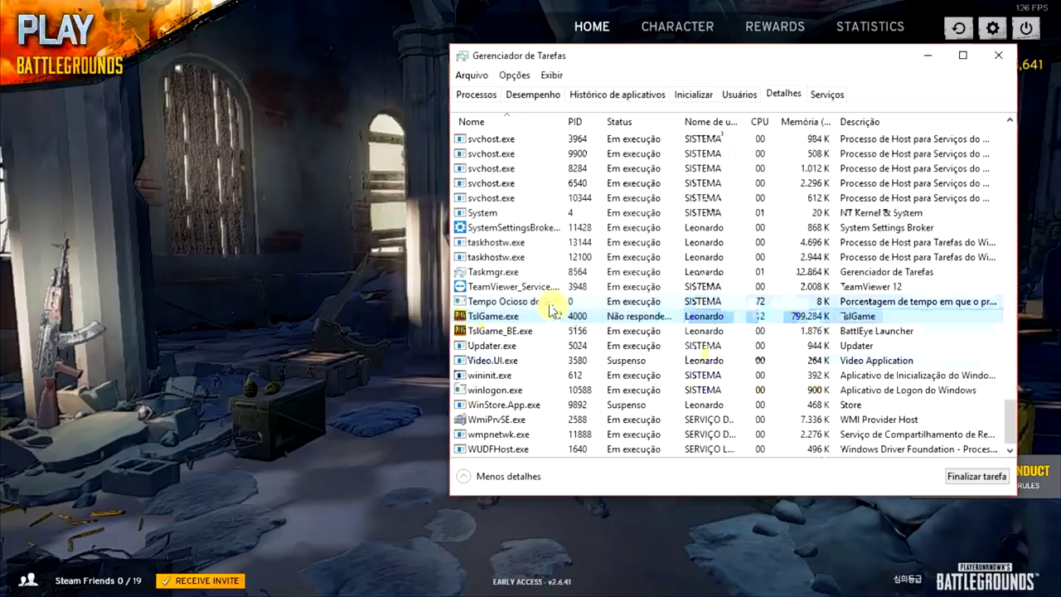
Set the priority of the TslGame_BE.exe process to Alta, confirm the change and close Task Manager
left_click(508, 332)
right_click(507, 330)
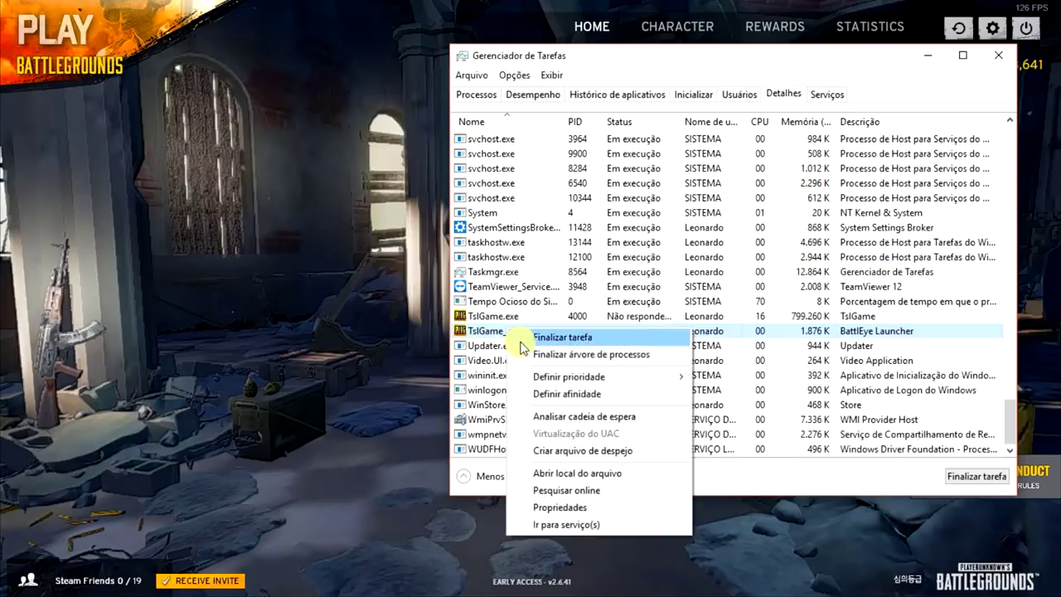
mouse_move(536, 375)
left_click(725, 393)
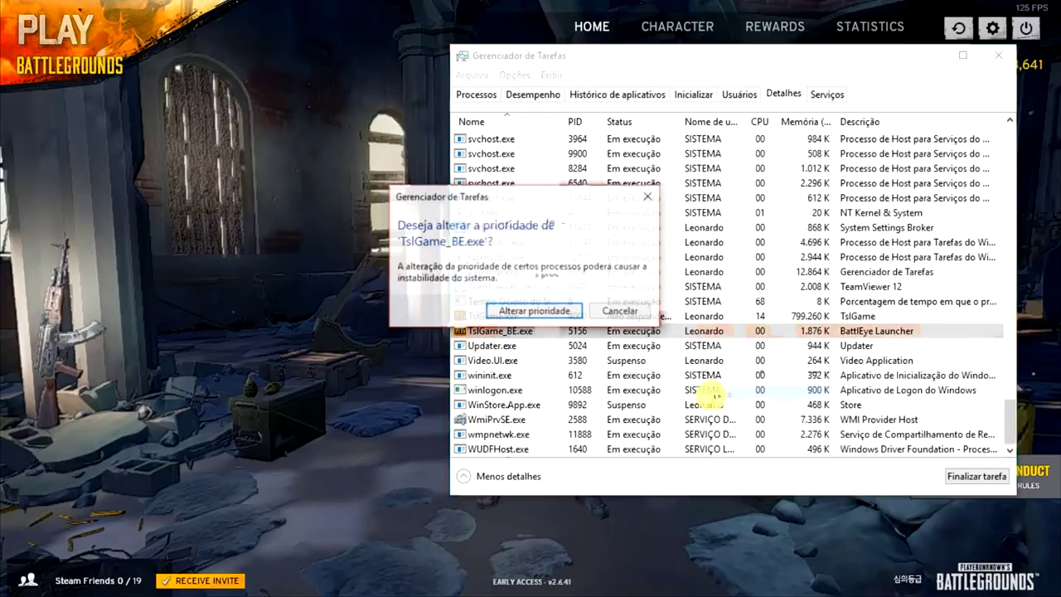
left_click(540, 310)
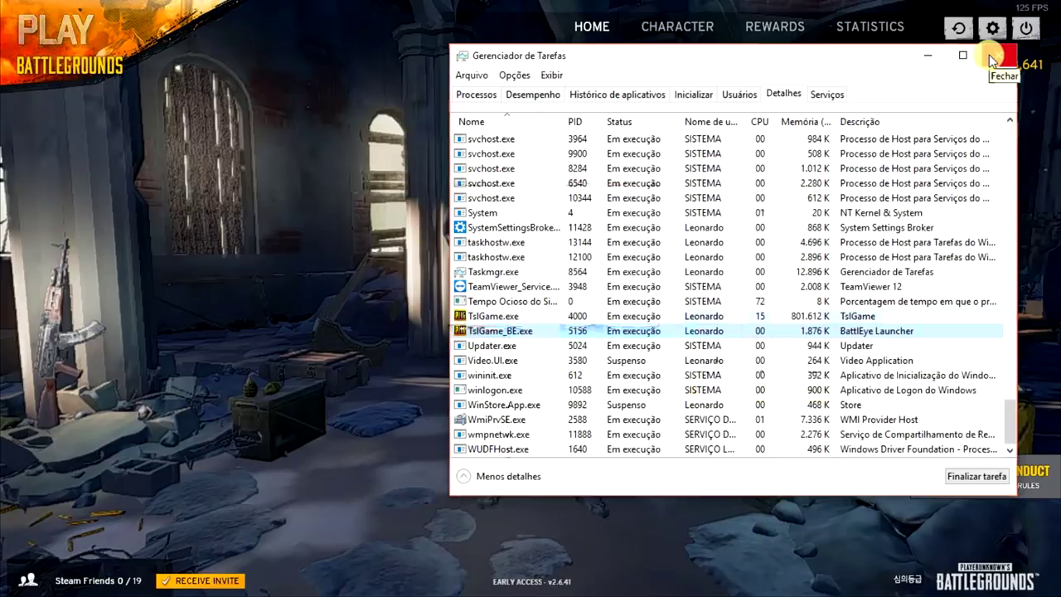
left_click(986, 56)
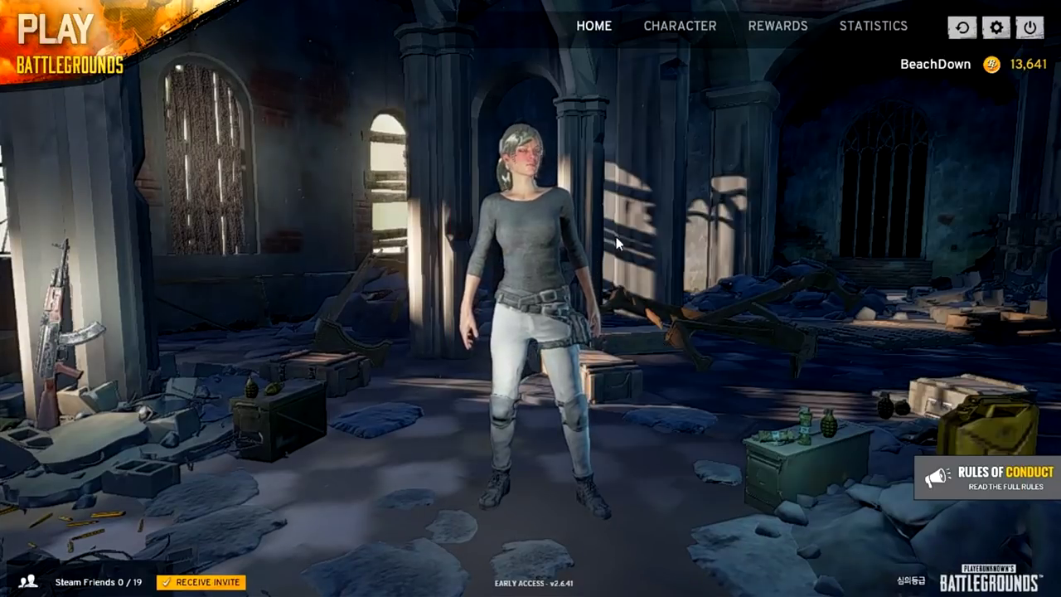
Open the game's settings from its home screen at the graphics options
left_click(996, 29)
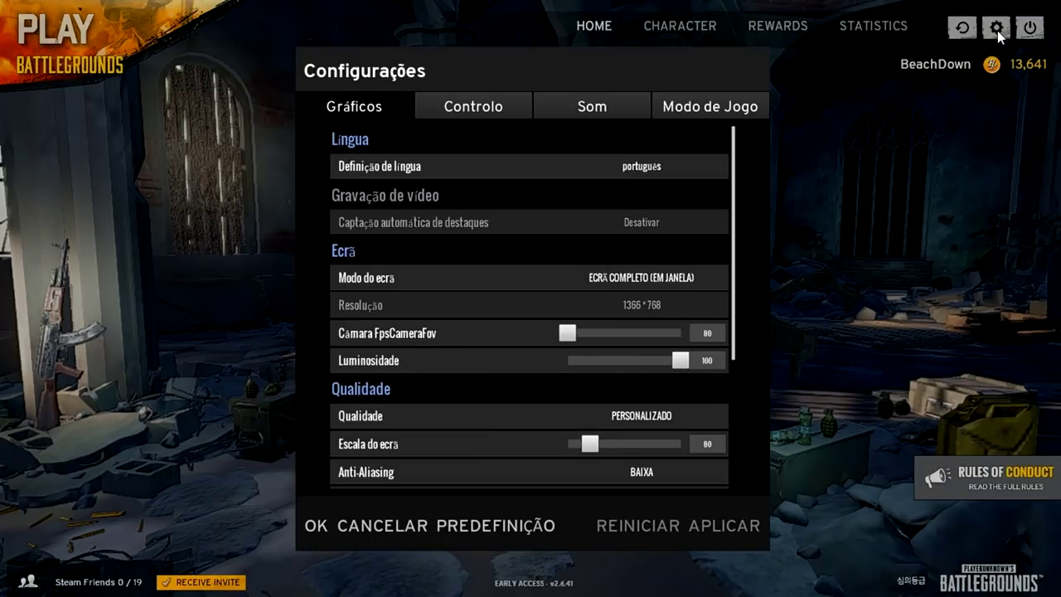